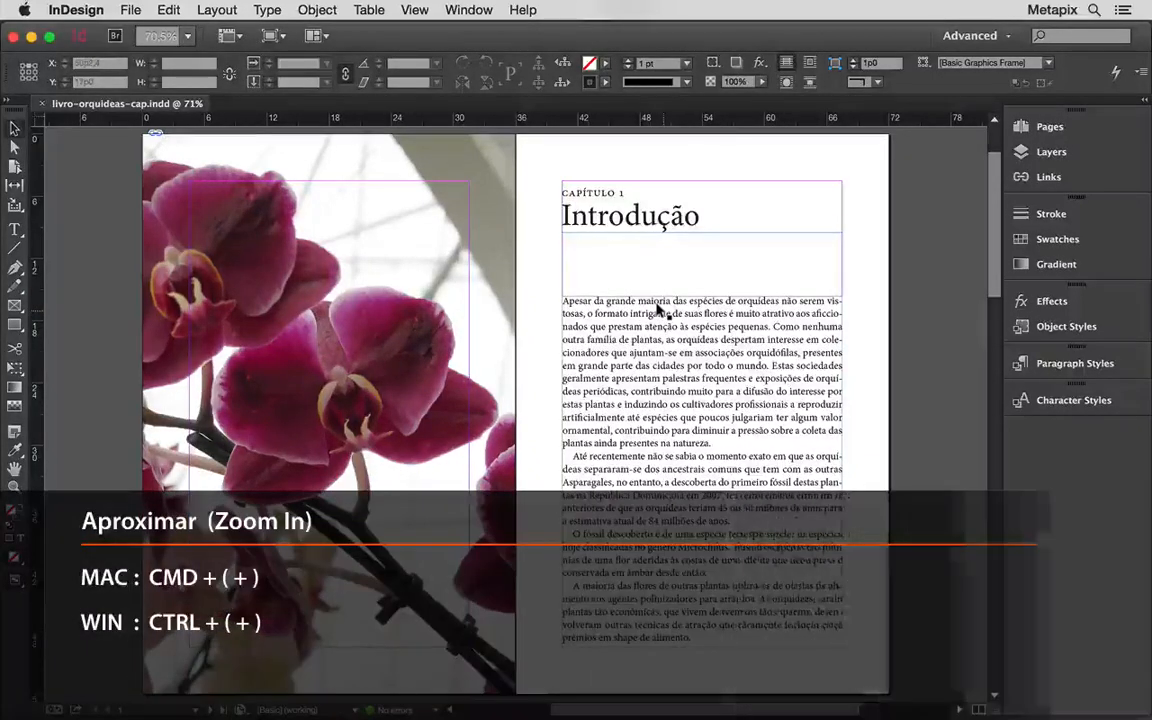
- Give the opening paragraph of the Introdução chapter a drop cap three lines high
key("super+equal")
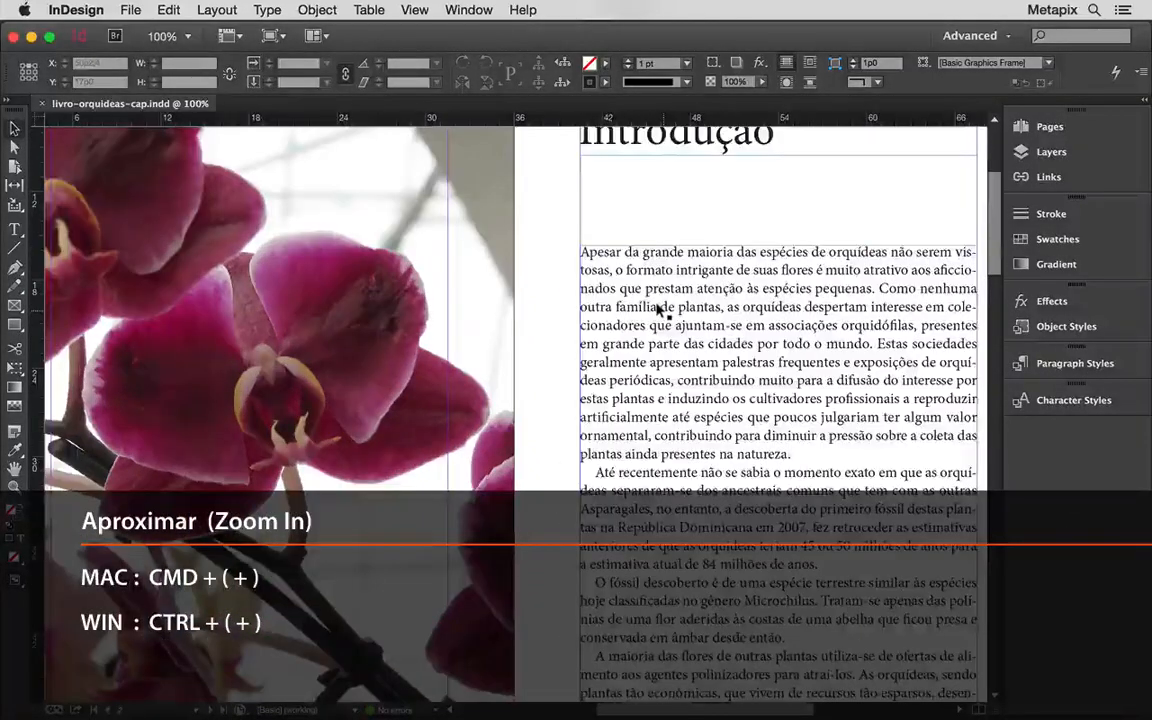
key("super+equal")
left_click_drag(707, 301, 412, 419)
left_click_drag(370, 376, 363, 376)
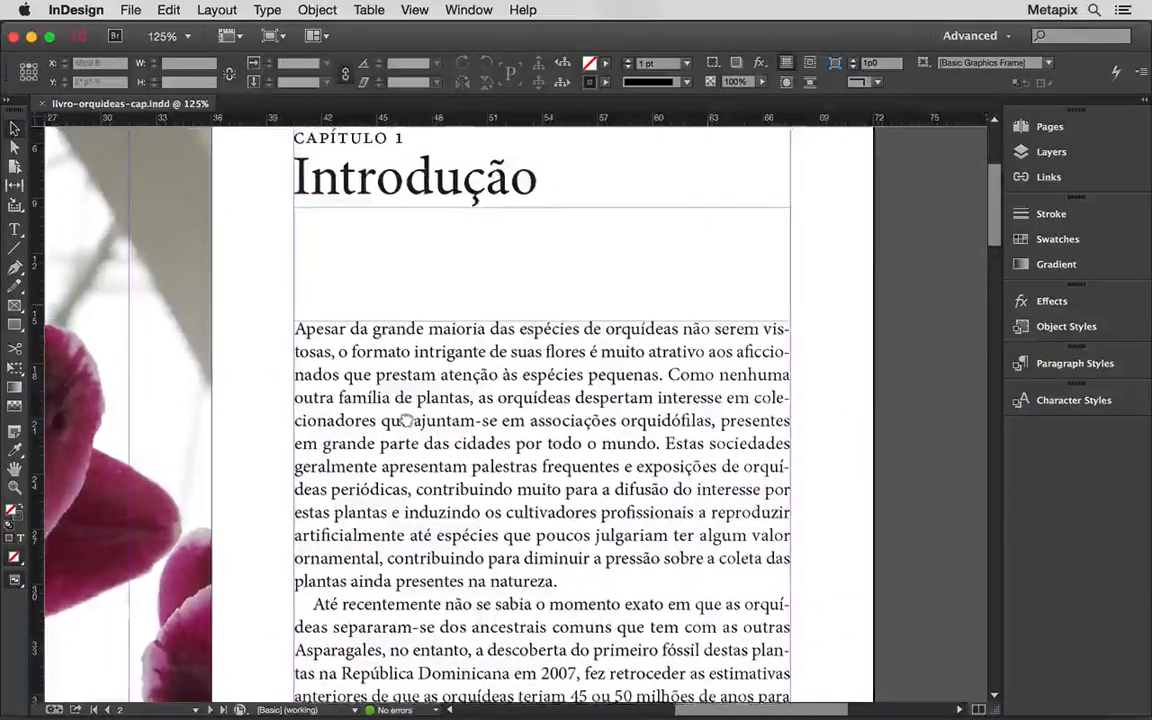
double_click(397, 336)
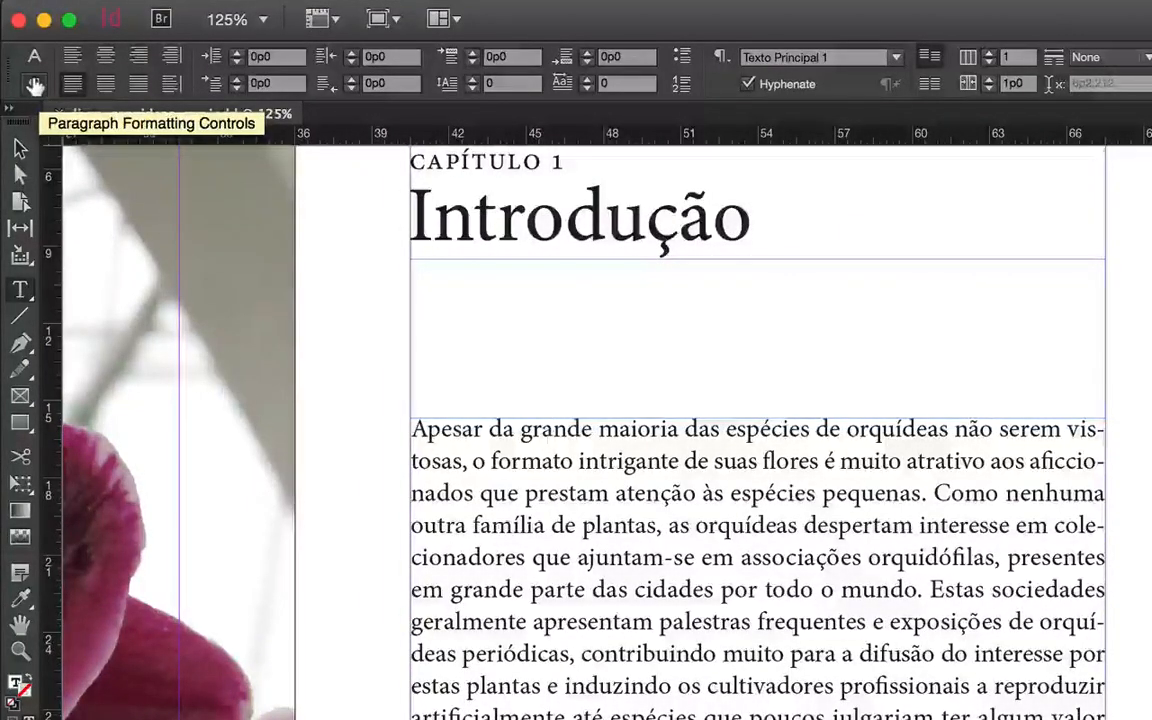
left_click(447, 90)
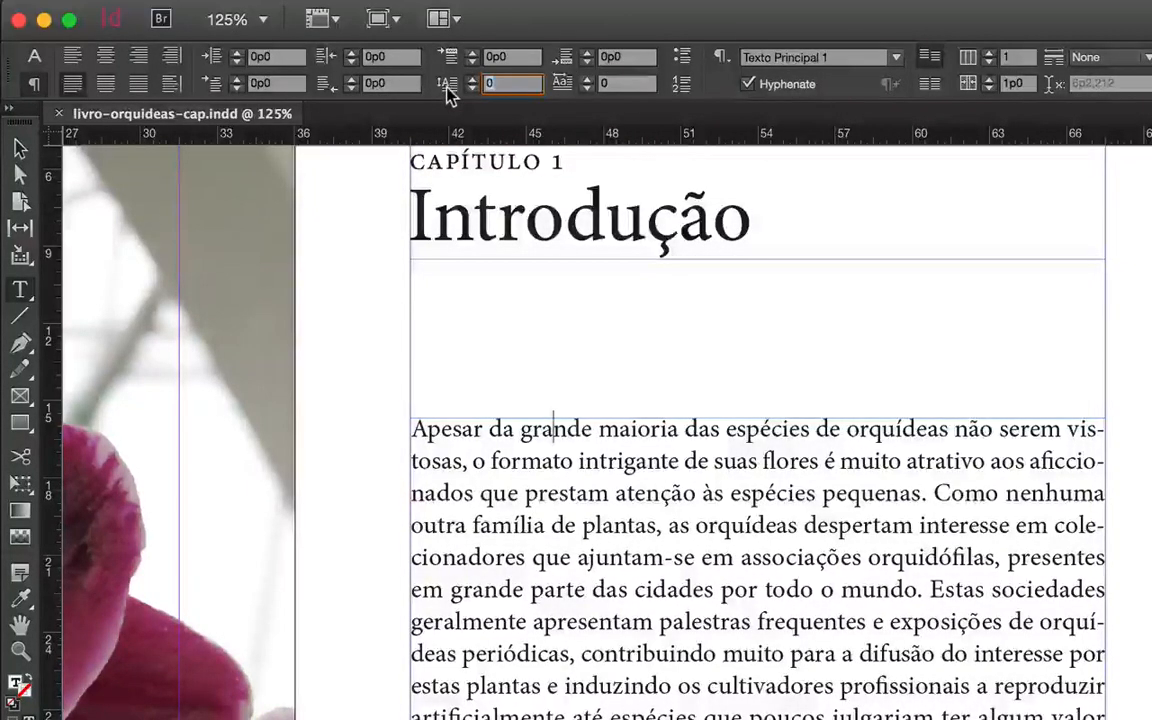
type("3")
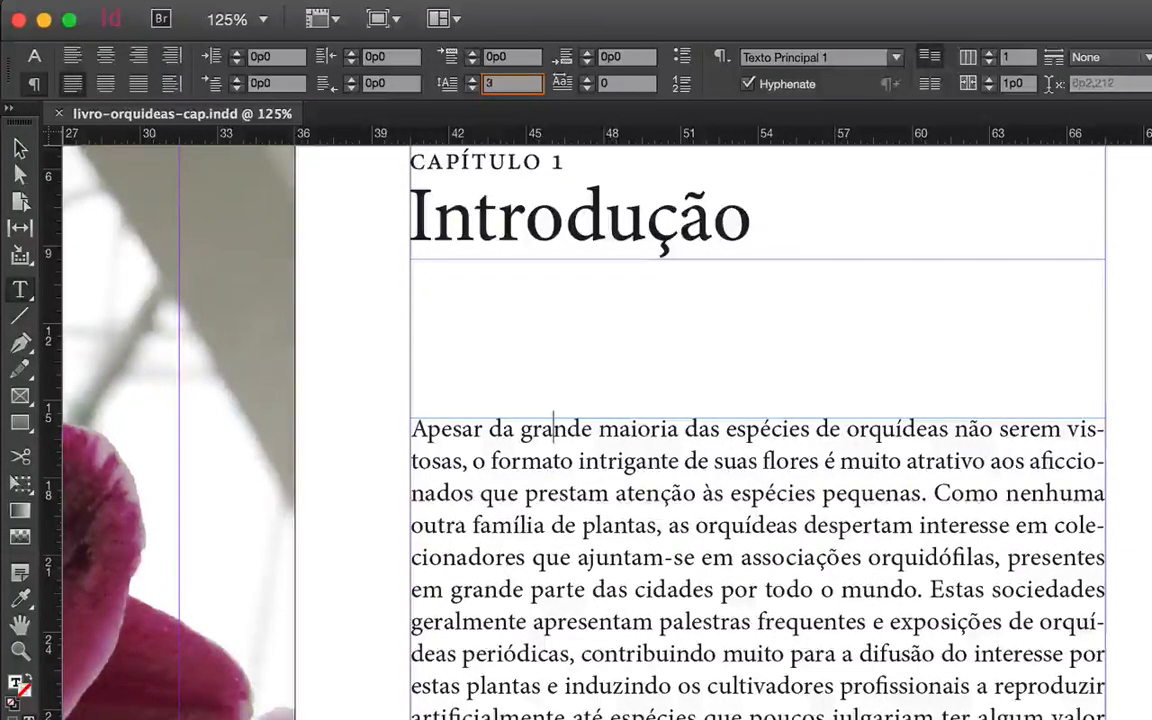
key("Return")
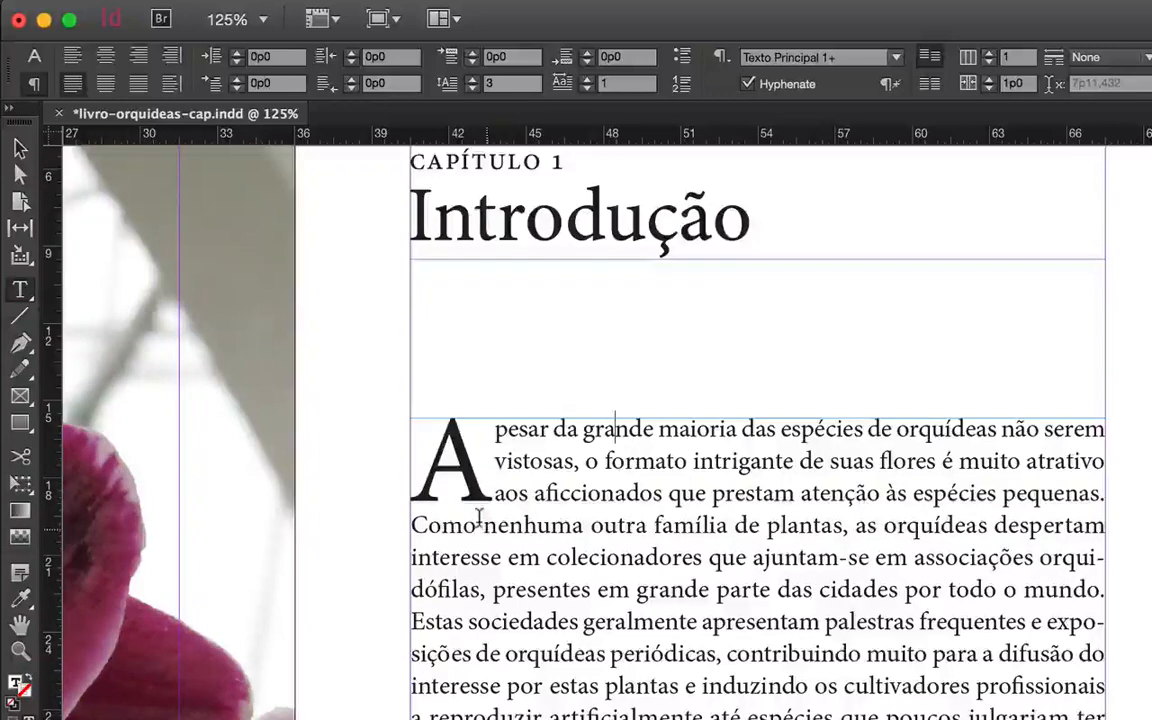
- Try a three-character drop cap in the Introdução paragraph and return it to one character
left_click(587, 80)
left_click(587, 80)
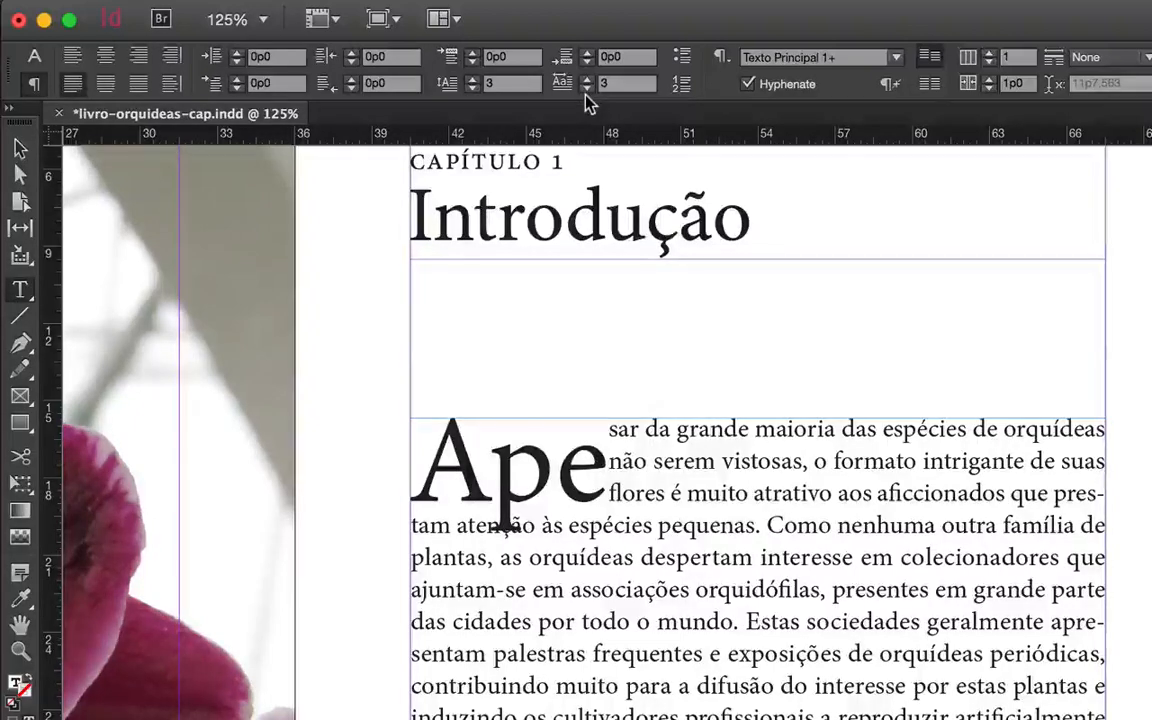
left_click(587, 89)
left_click(587, 89)
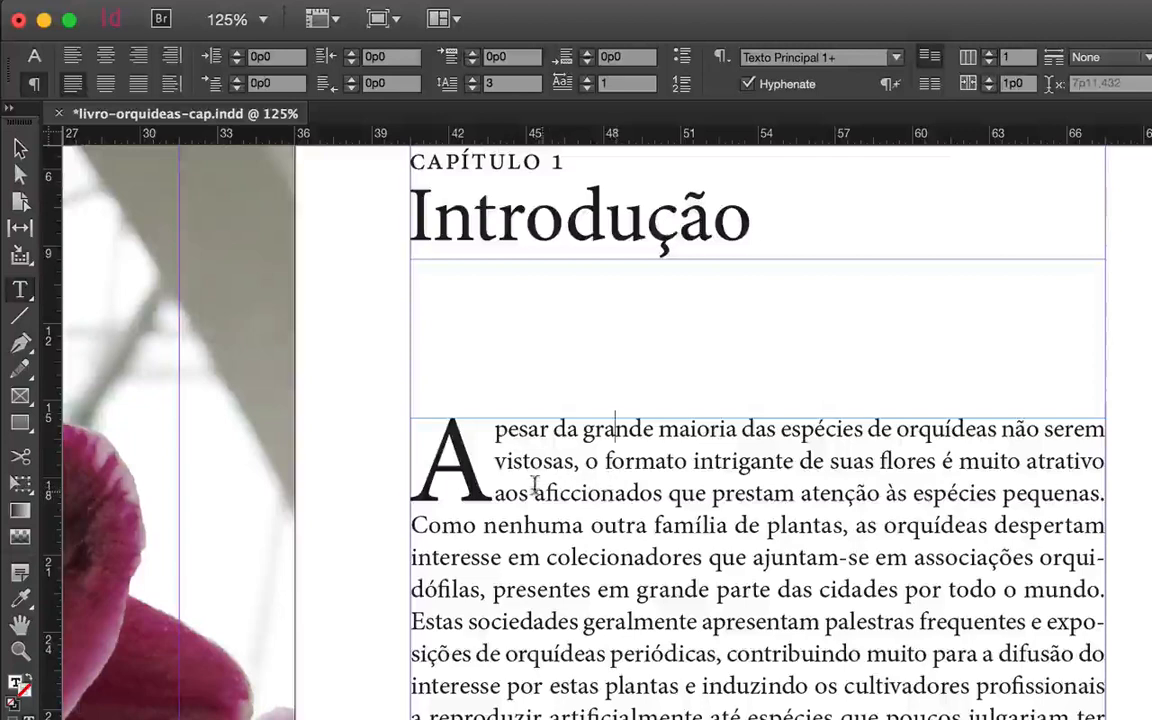
- Change the drop cap A of the Introdução paragraph to the Myriad Pro Bold font
left_click_drag(448, 430, 400, 430)
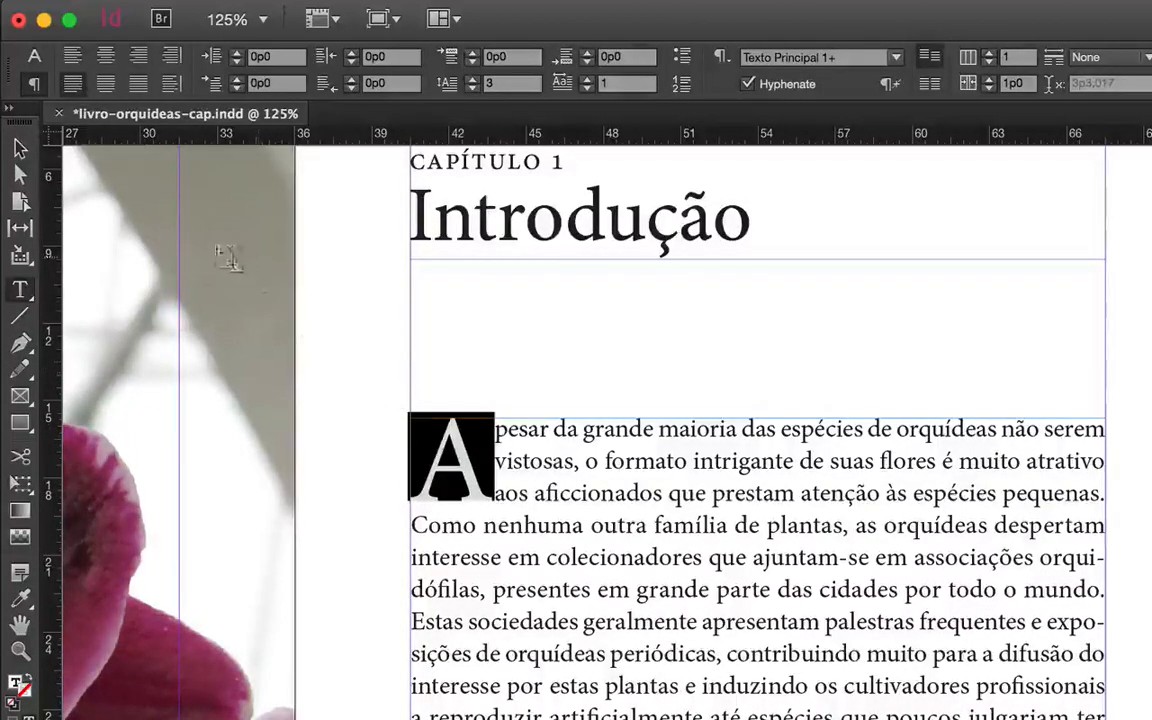
left_click(35, 57)
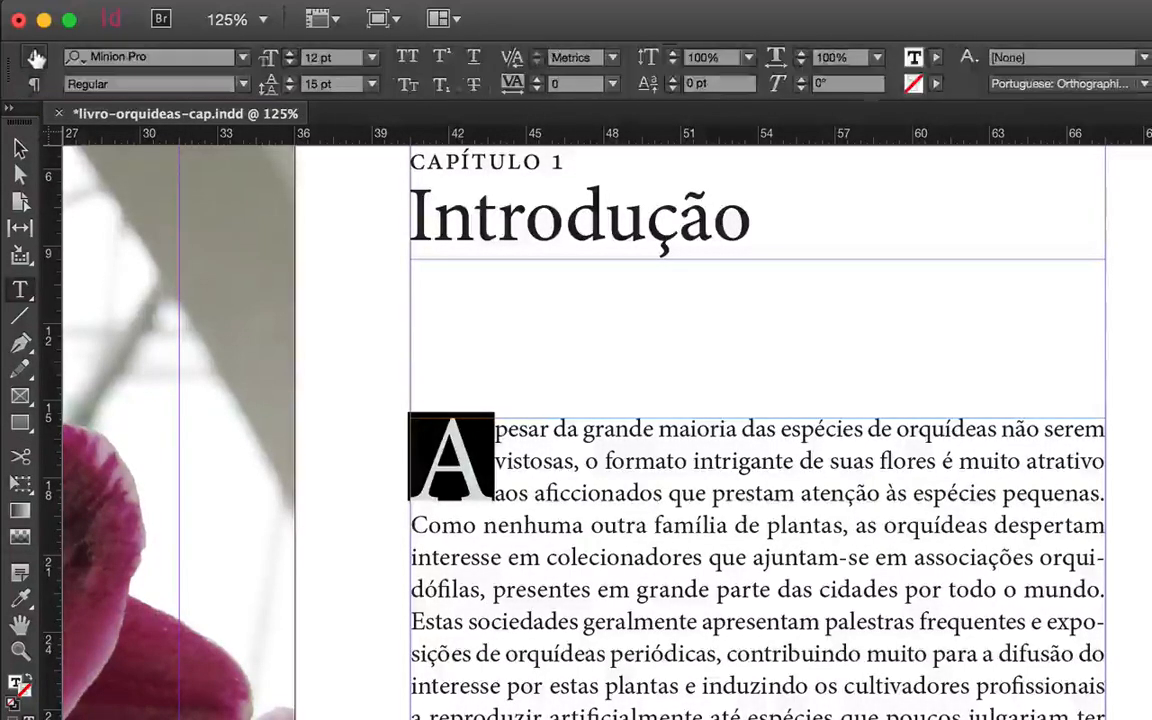
left_click(242, 57)
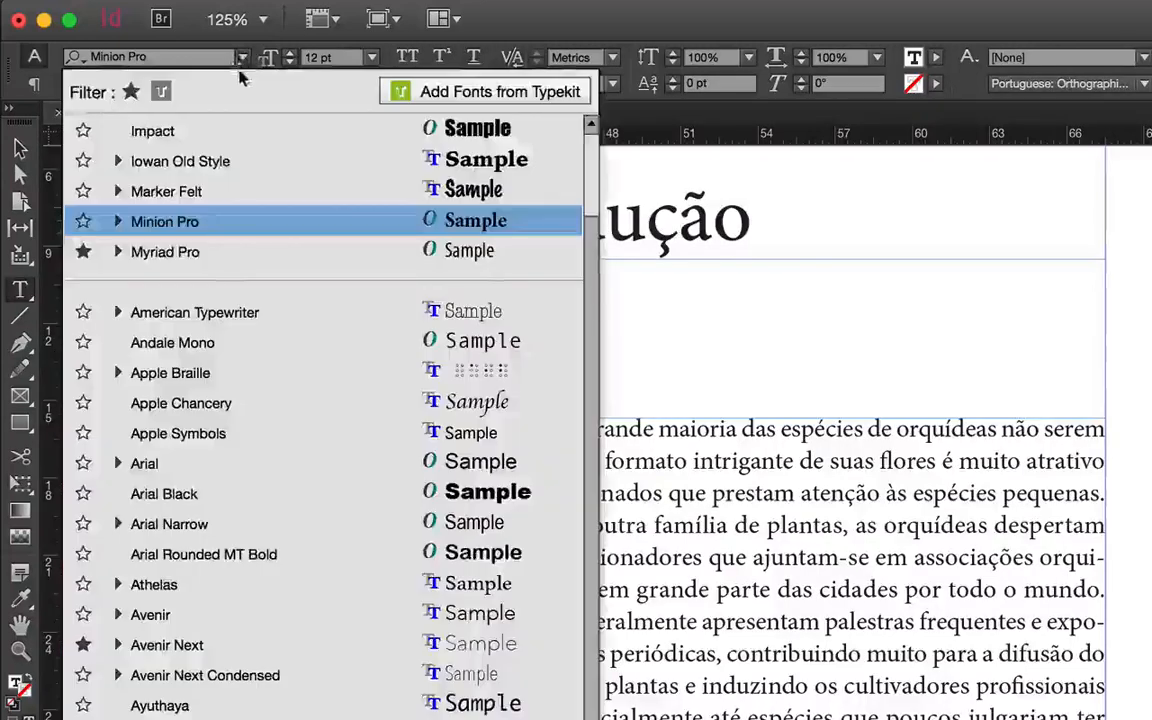
left_click(117, 251)
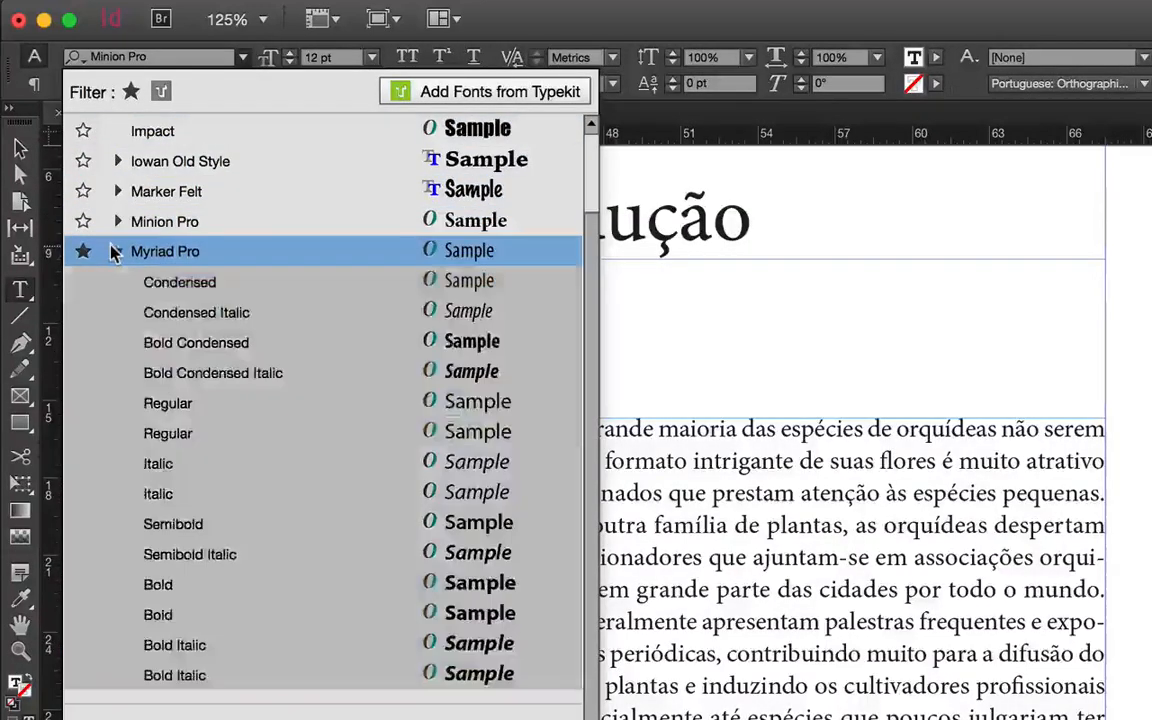
left_click(158, 588)
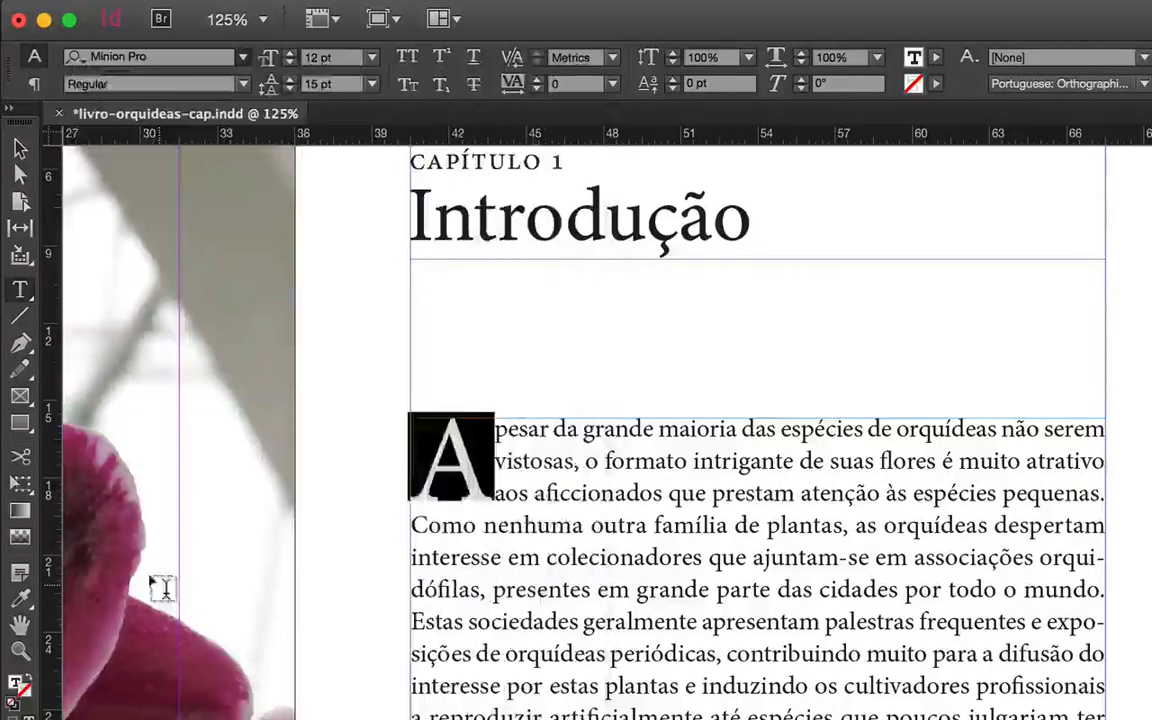
left_click(525, 505)
- Color the drop cap A with the magenta swatch C=0 M=90 Y=0 K=30
left_click_drag(488, 440, 428, 458)
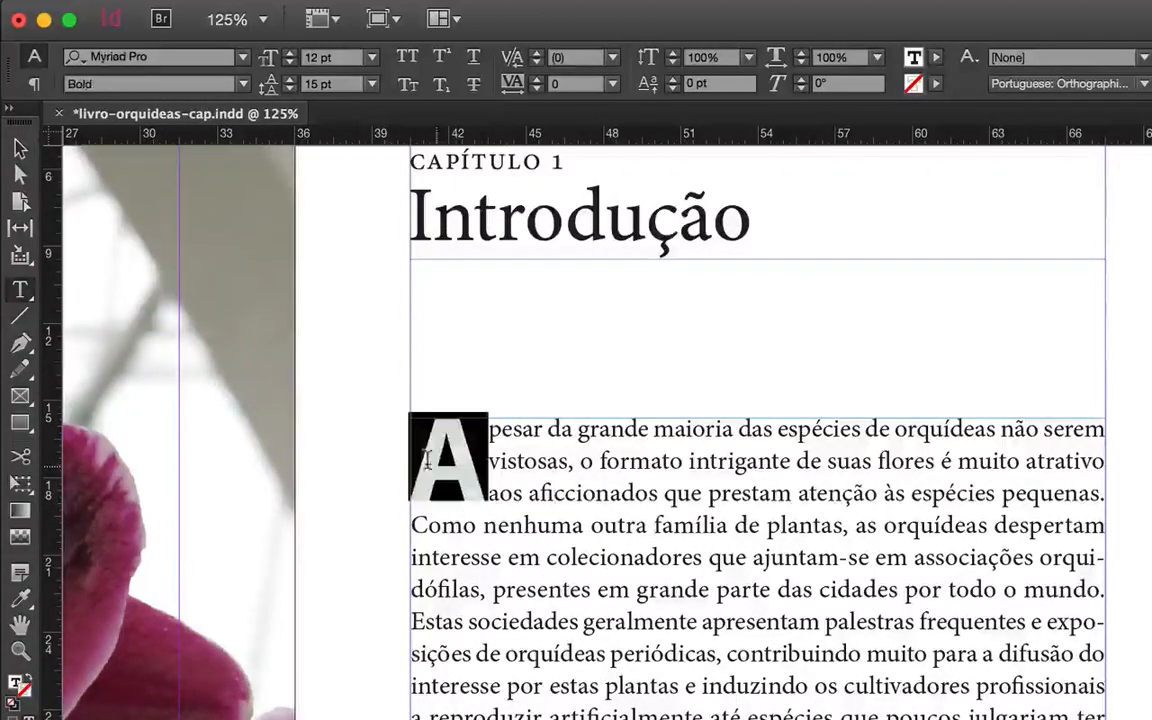
left_click(936, 57)
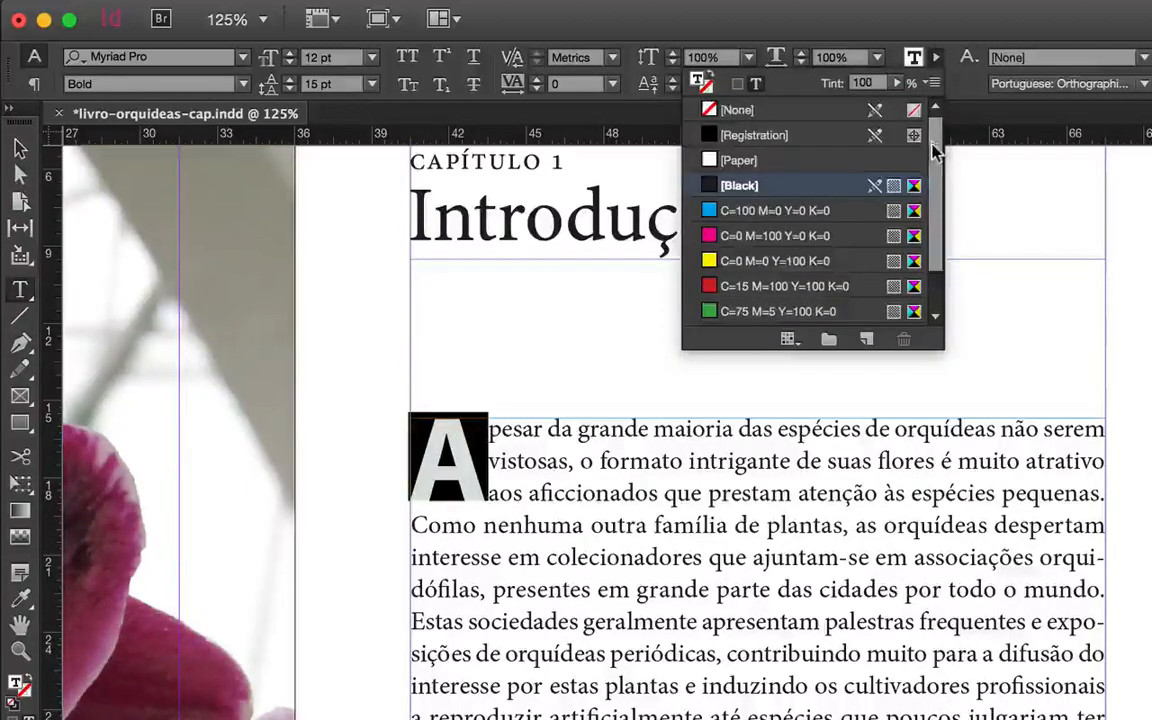
scroll(934, 150, "down", 2)
left_click(830, 312)
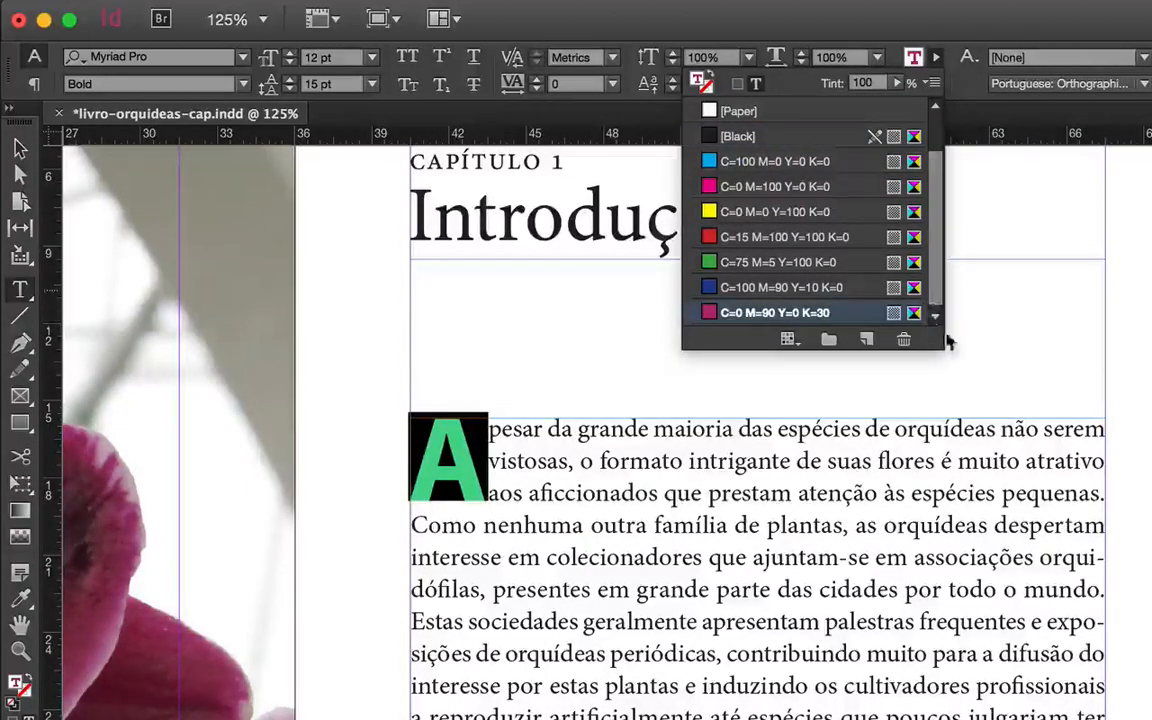
left_click(952, 461)
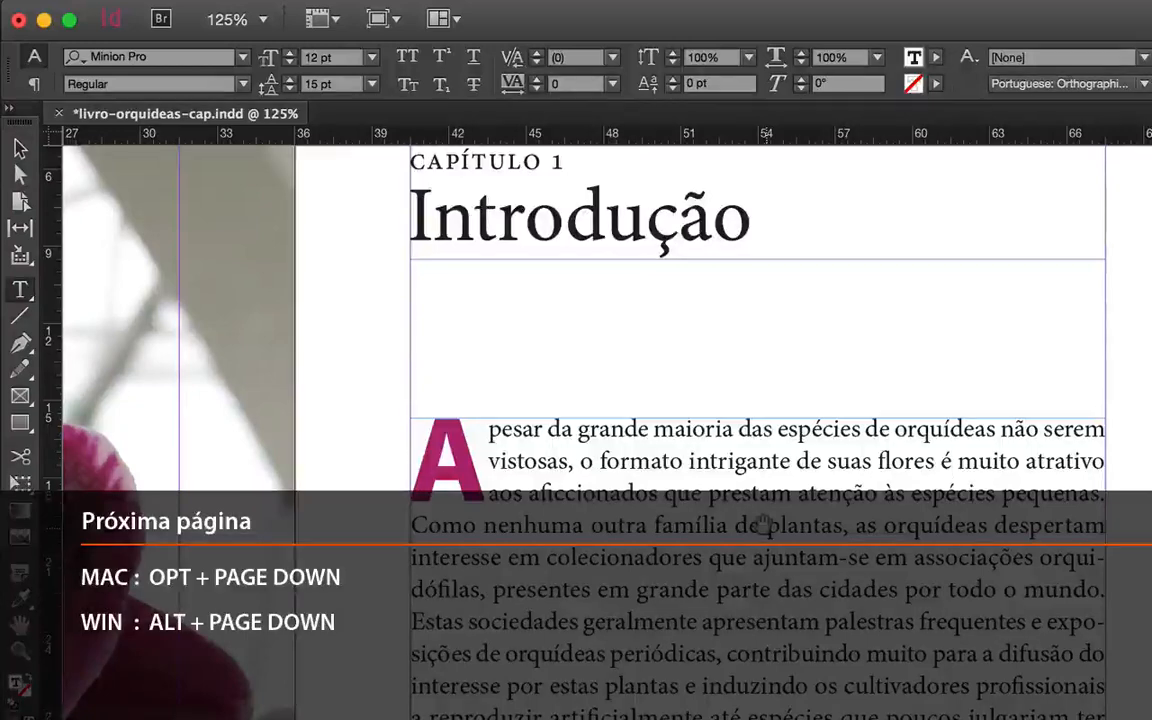
- Go to the Evolução chapter spread and give its opening paragraph a drop cap three lines high
key("alt+Page_Down")
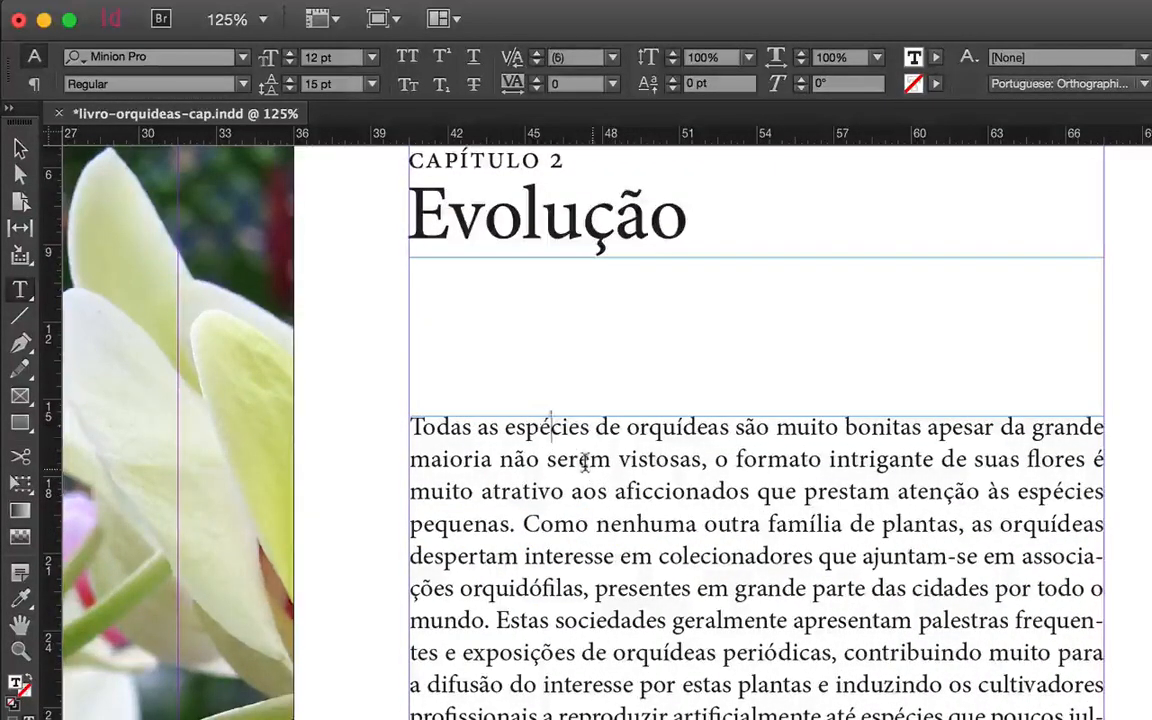
left_click(35, 87)
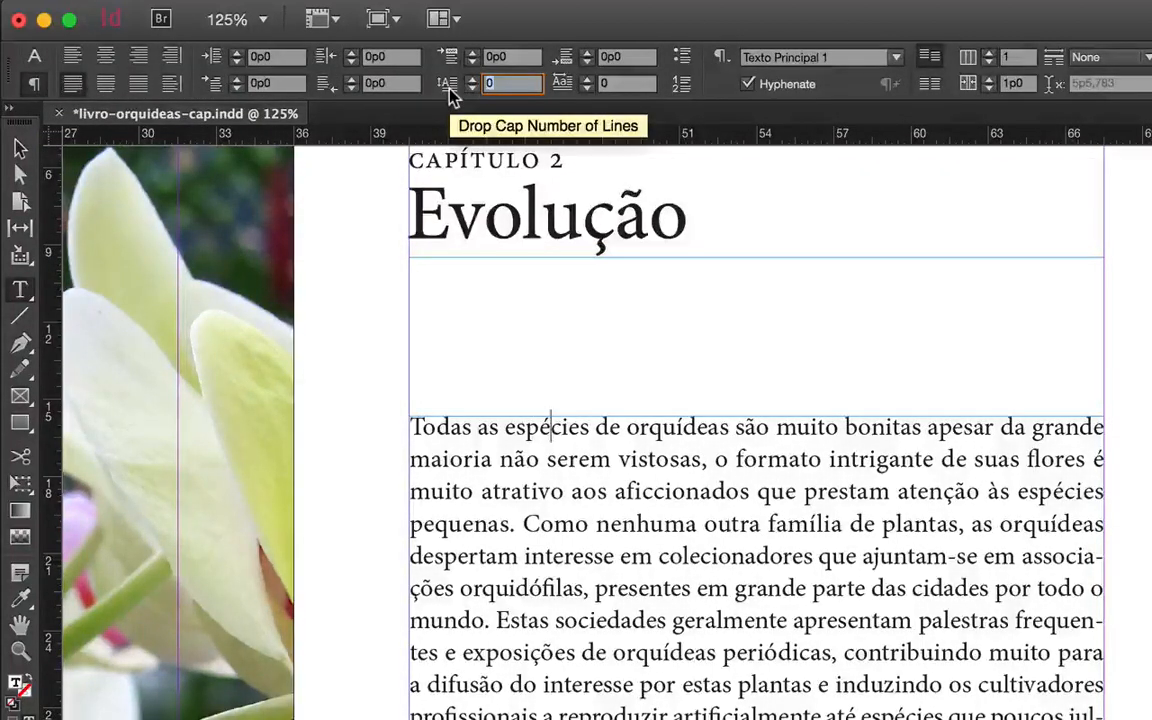
type("3")
key("Return")
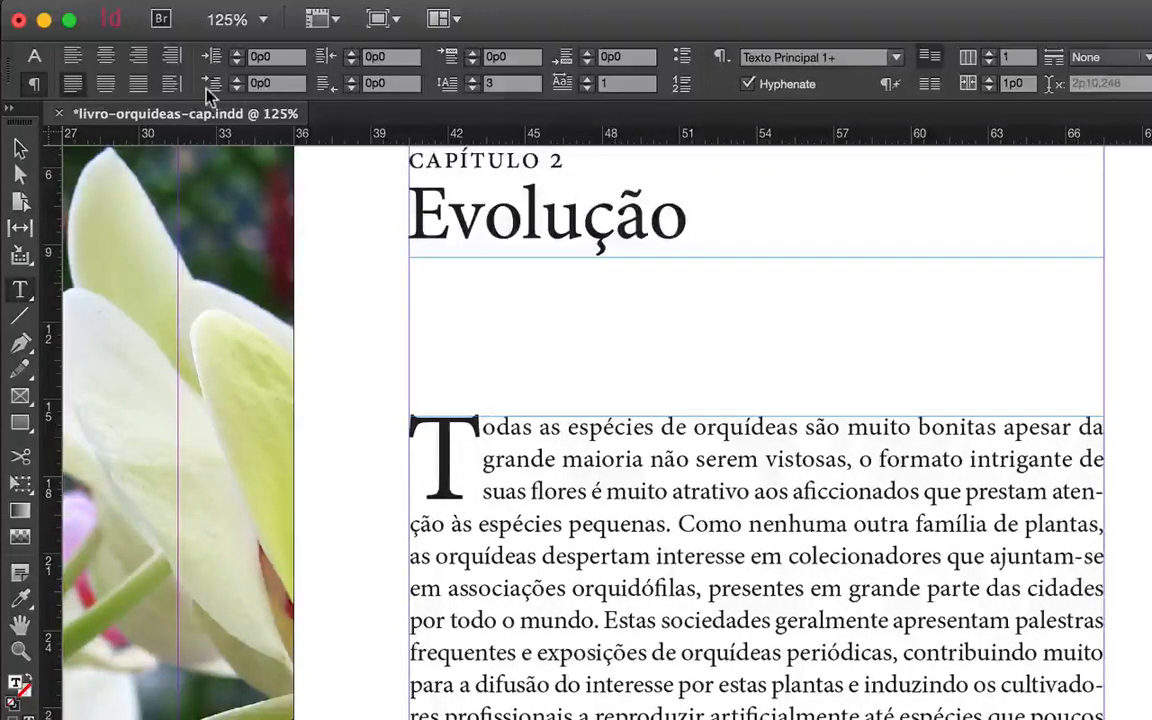
- Kern the gap between the drop cap T and the text beside it, trying 25 and settling on 50
left_click(34, 57)
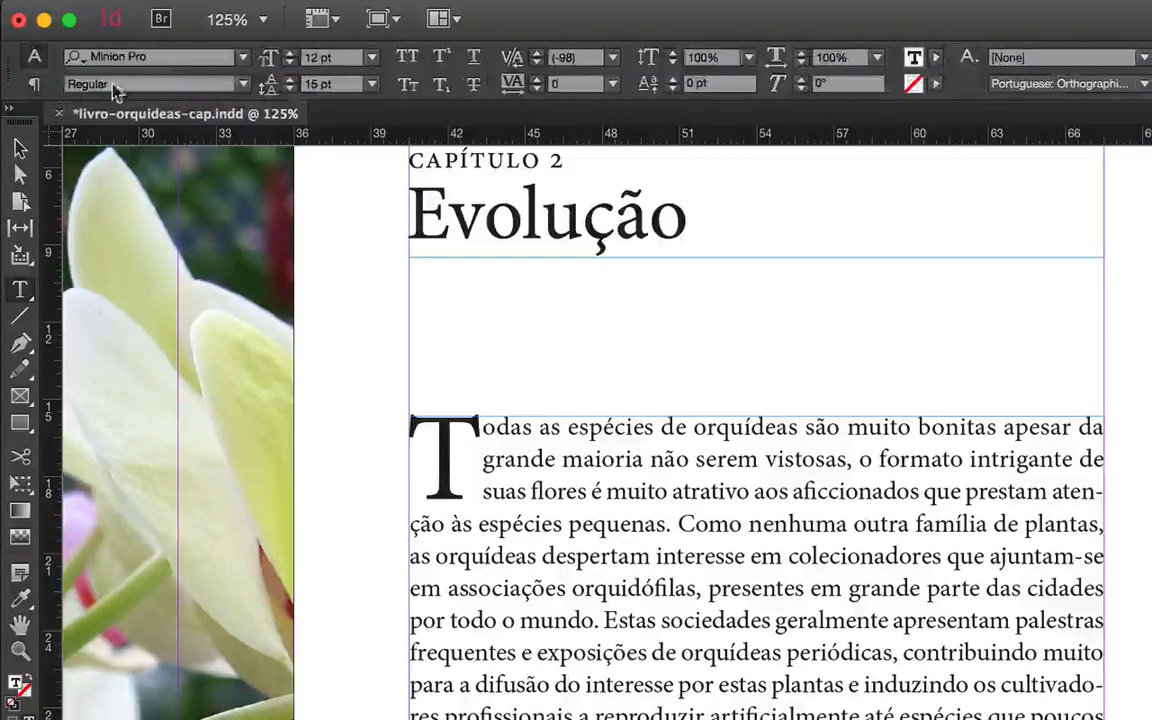
left_click(612, 57)
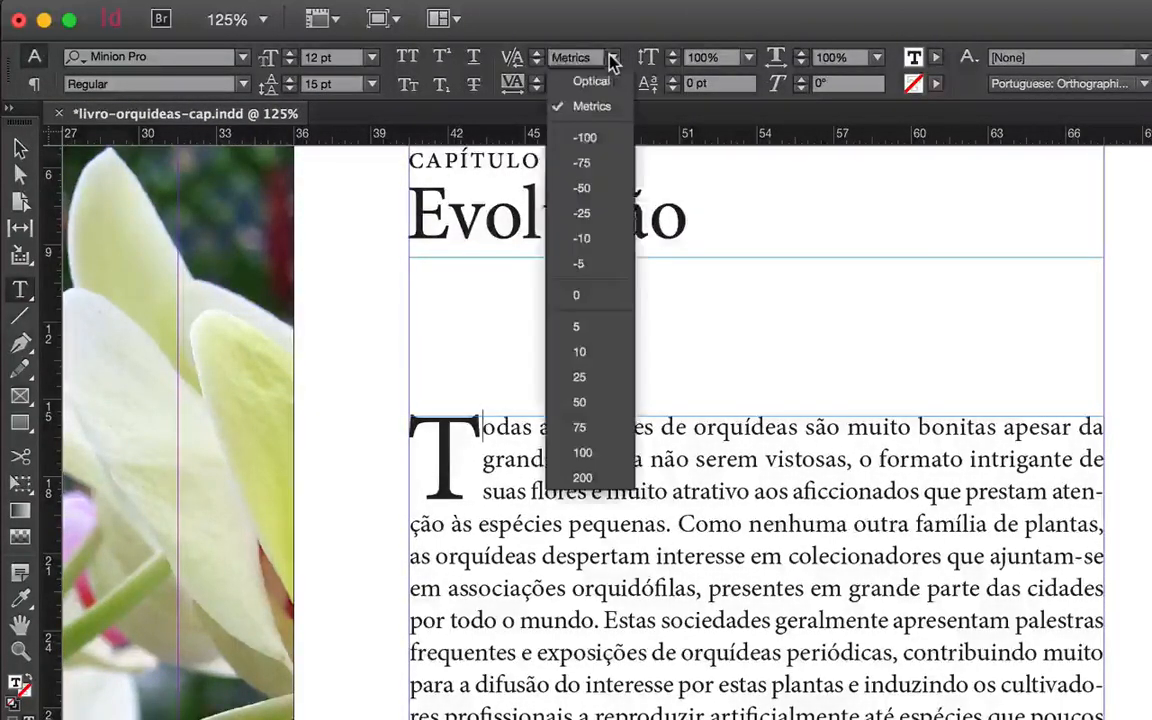
left_click(599, 378)
left_click(477, 427)
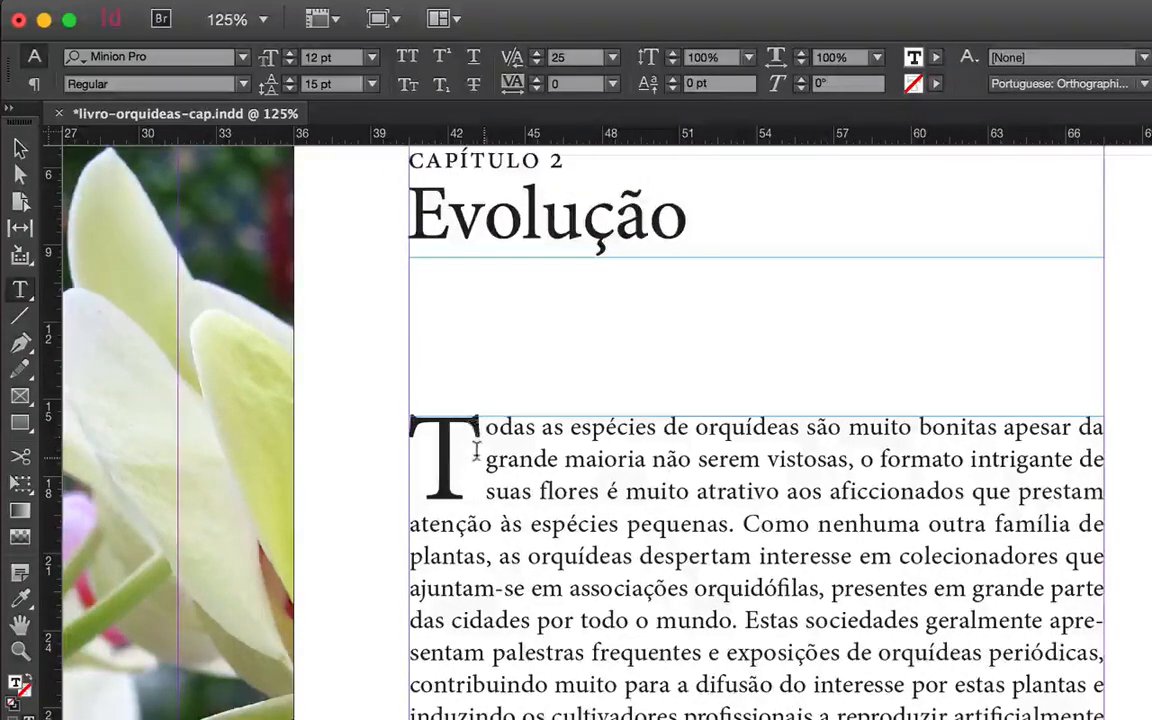
left_click(611, 60)
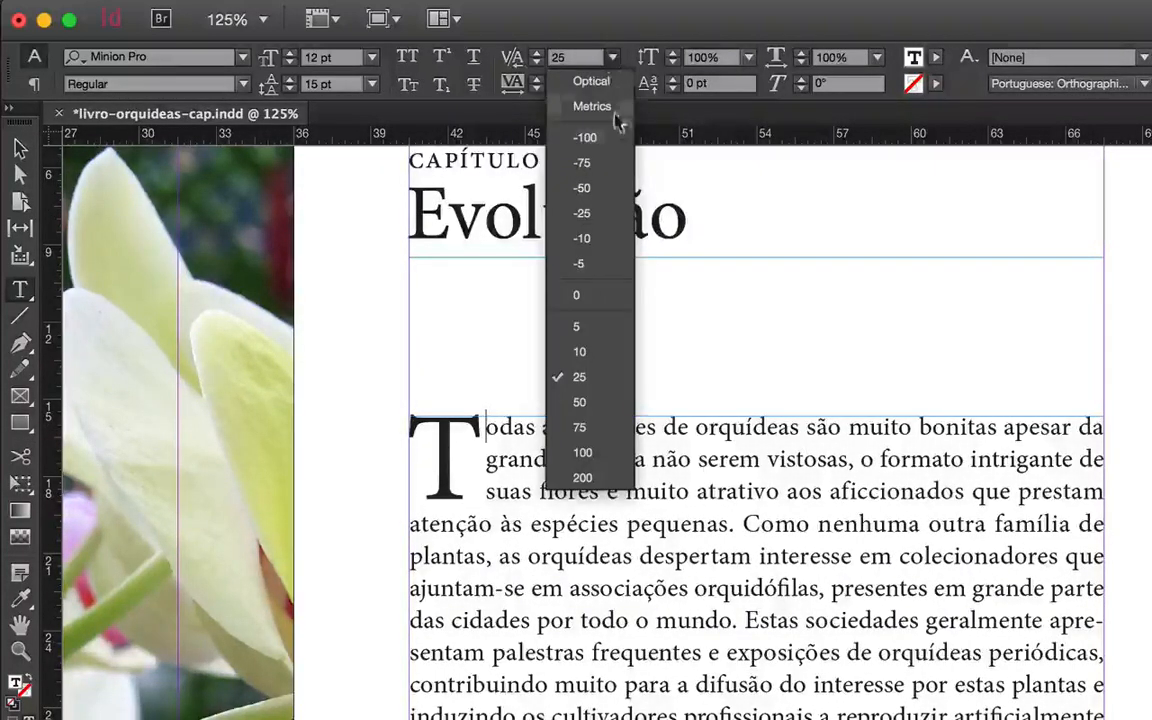
left_click(591, 399)
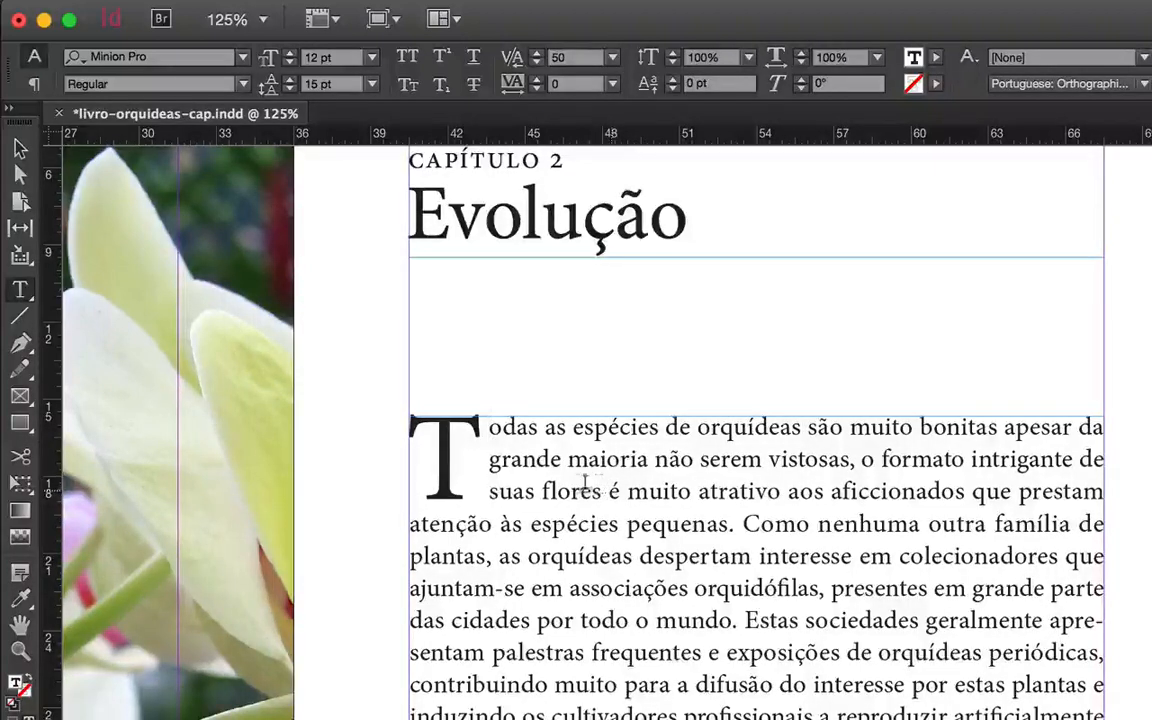
- Enlarge the drop cap T of the Evolução paragraph to a font size of 18 pt
key("shift+Left")
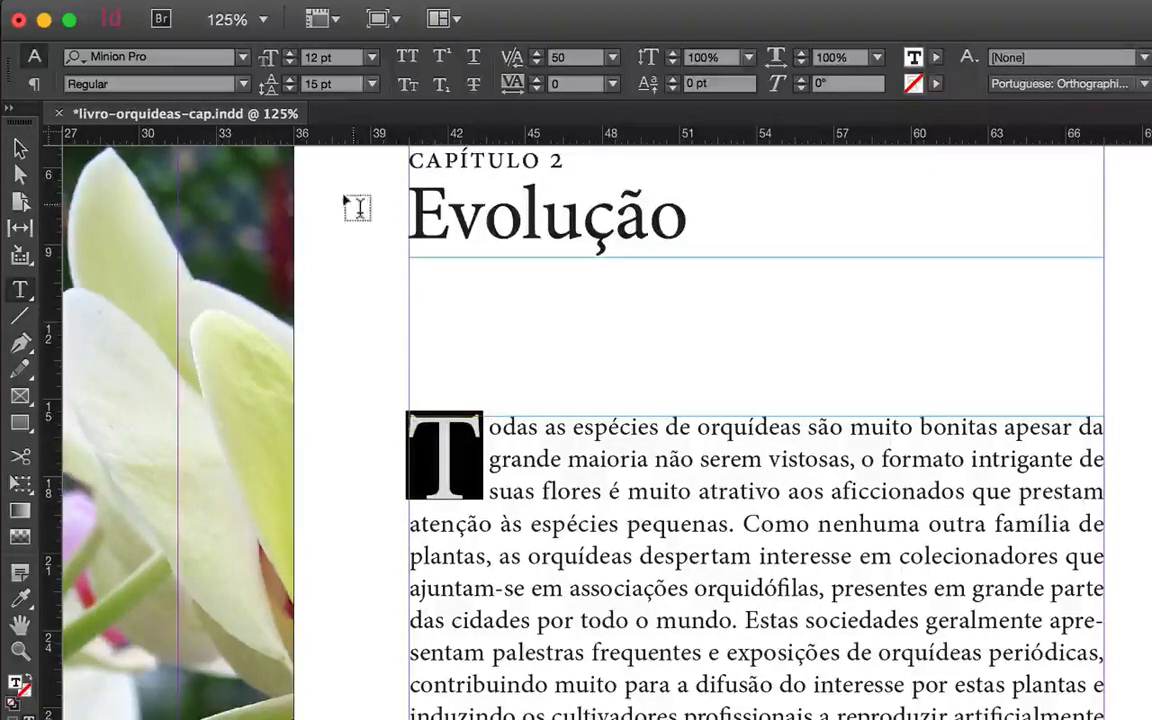
left_click(371, 57)
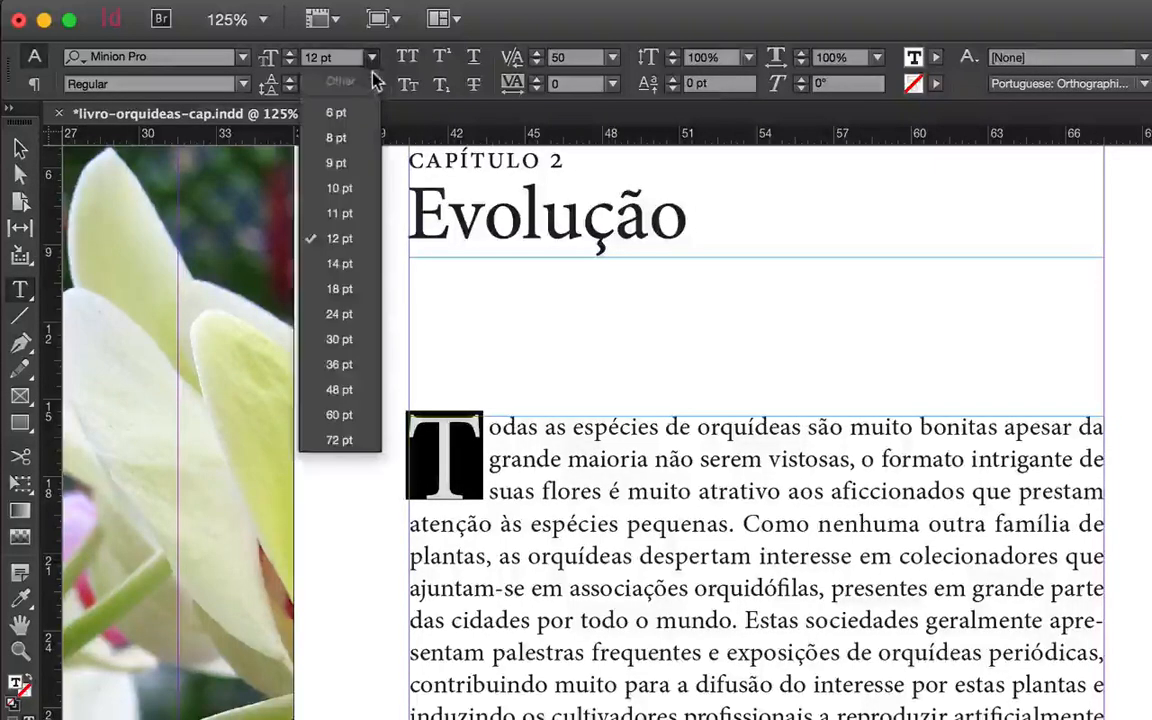
left_click(339, 288)
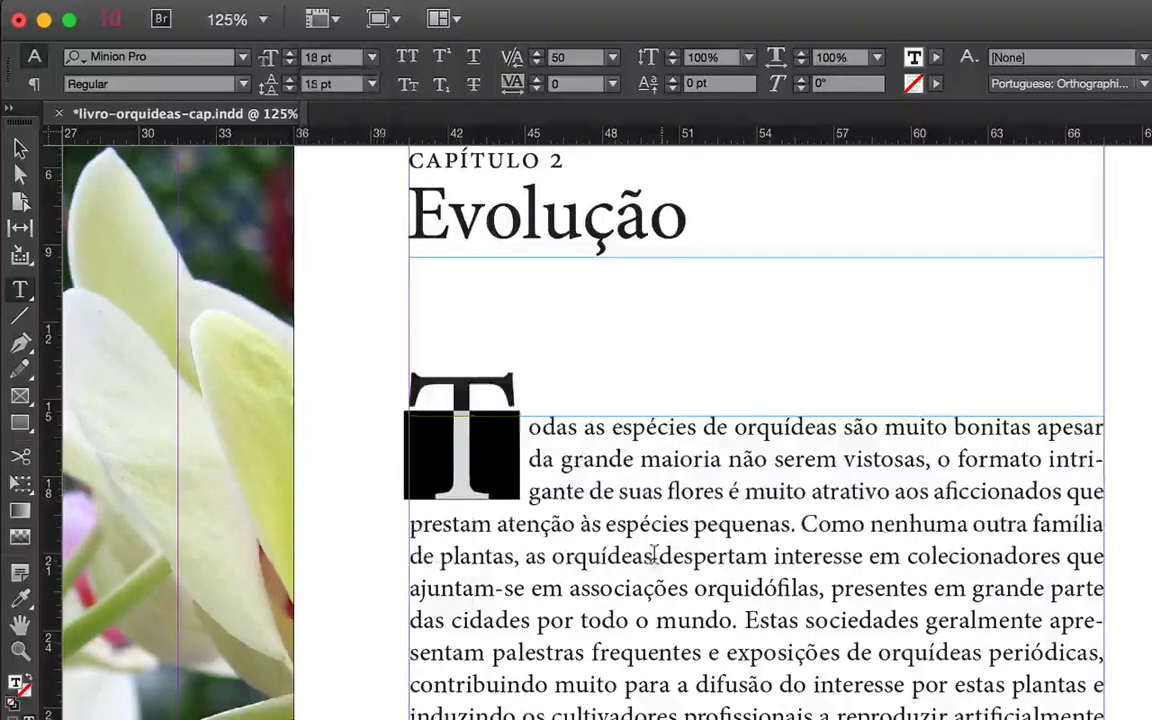
left_click(620, 470)
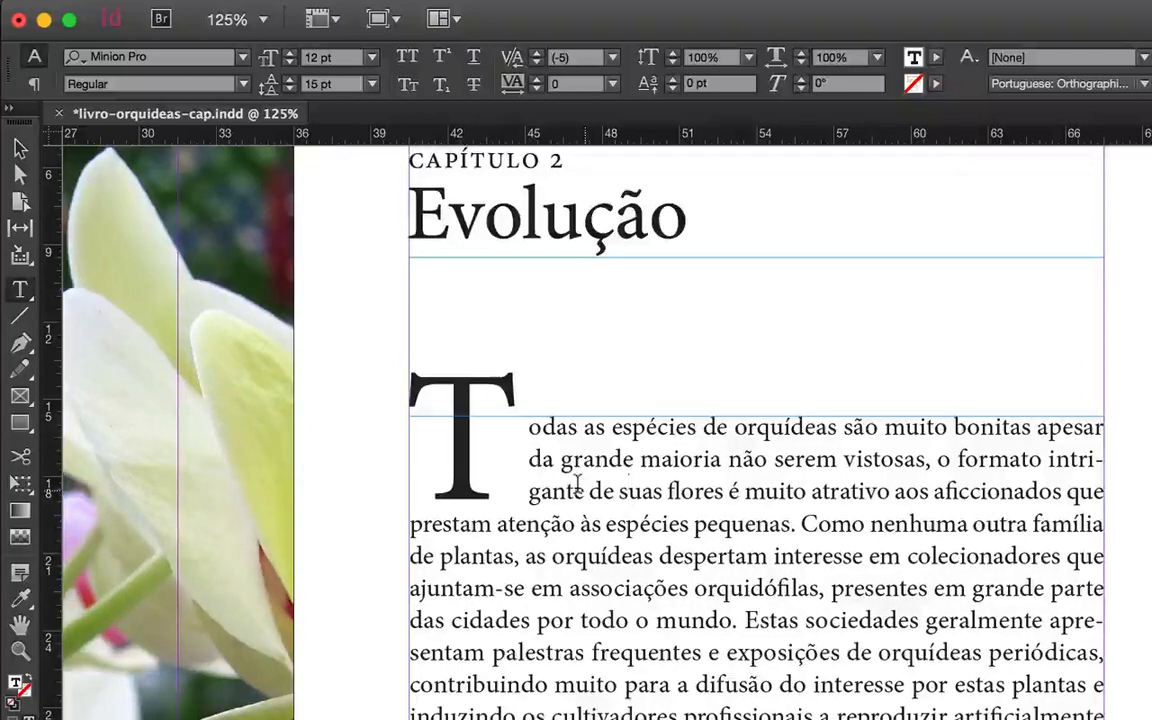
- Set the kerning between the enlarged drop cap T and the following text to -75
left_click(521, 424)
left_click(612, 58)
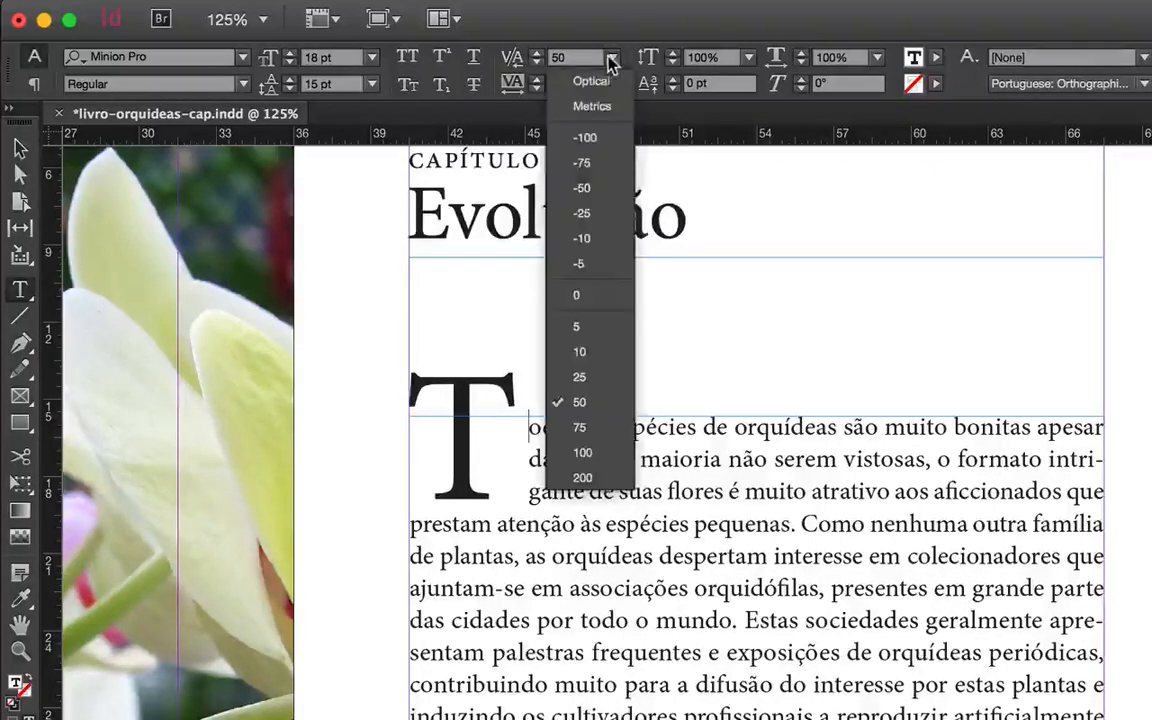
left_click(582, 162)
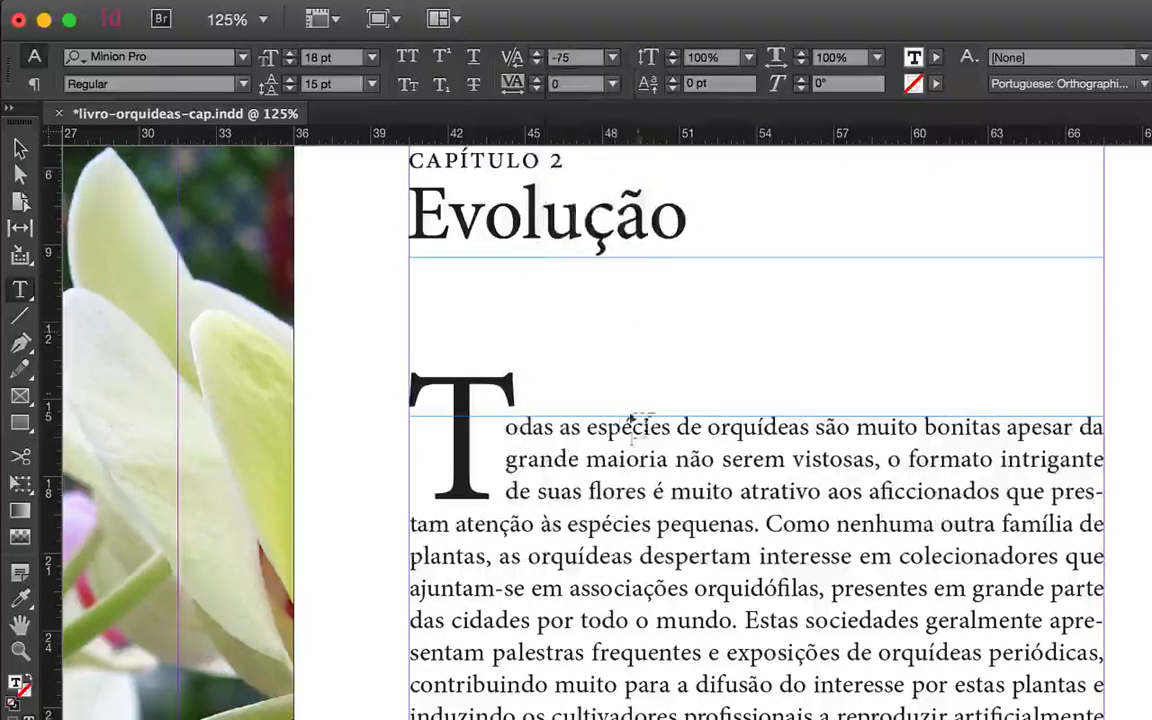